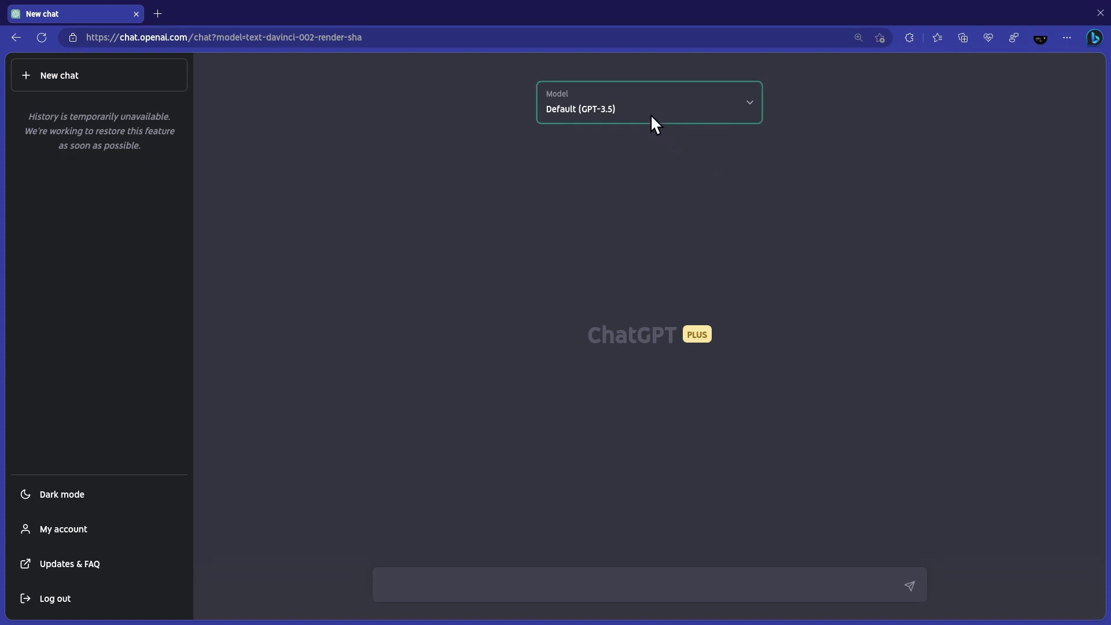
Step: Set the new chat's model to GPT-4 and focus the empty message box
{"action": "left_click", "coordinate": [650, 114]}
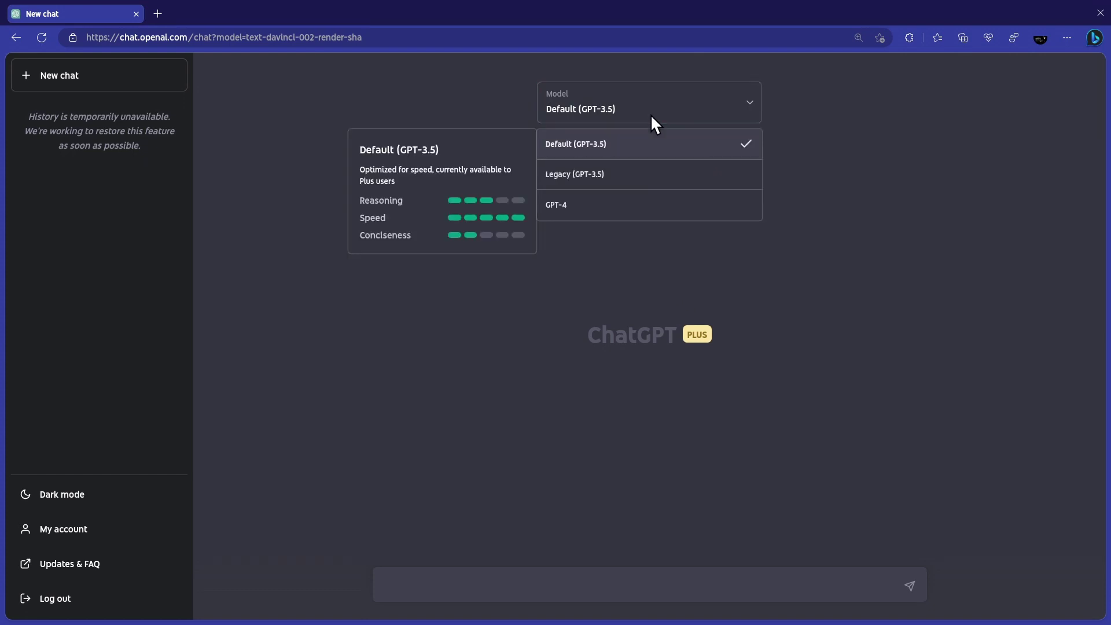
{"action": "left_click", "coordinate": [639, 210]}
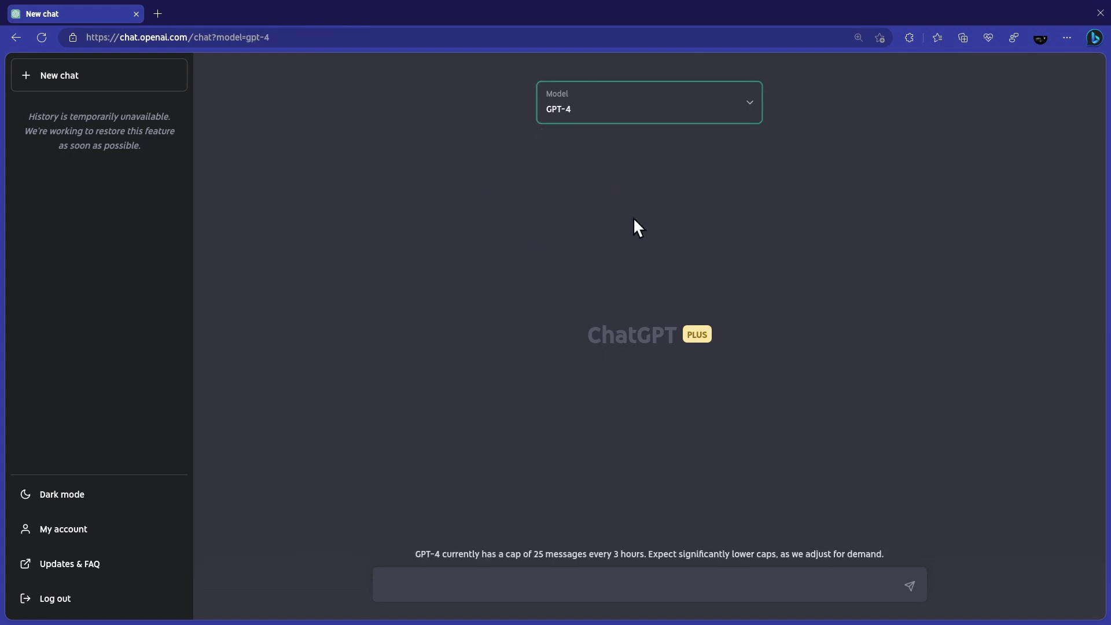
{"action": "left_click", "coordinate": [655, 574]}
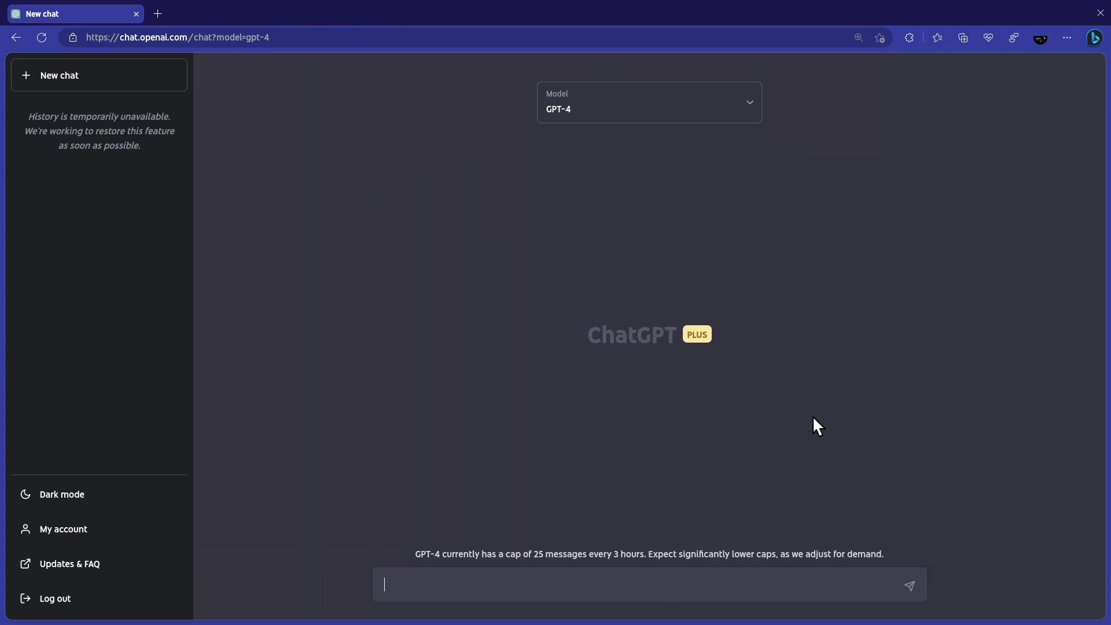
{"action": "type", "text": "hello rob"}
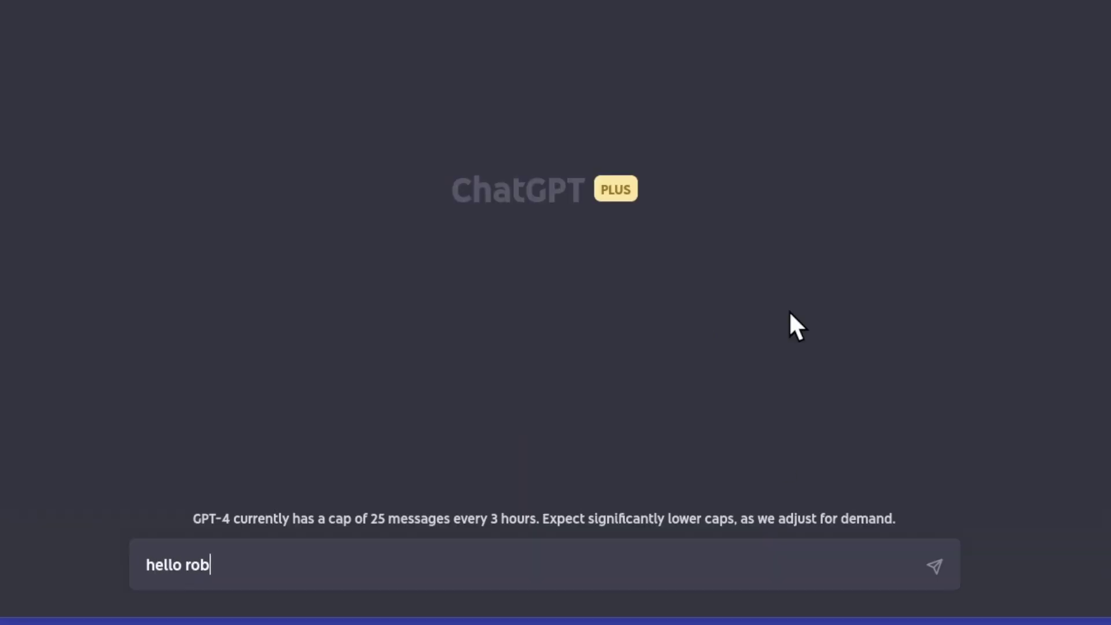
{"action": "type", "text": "ant "}
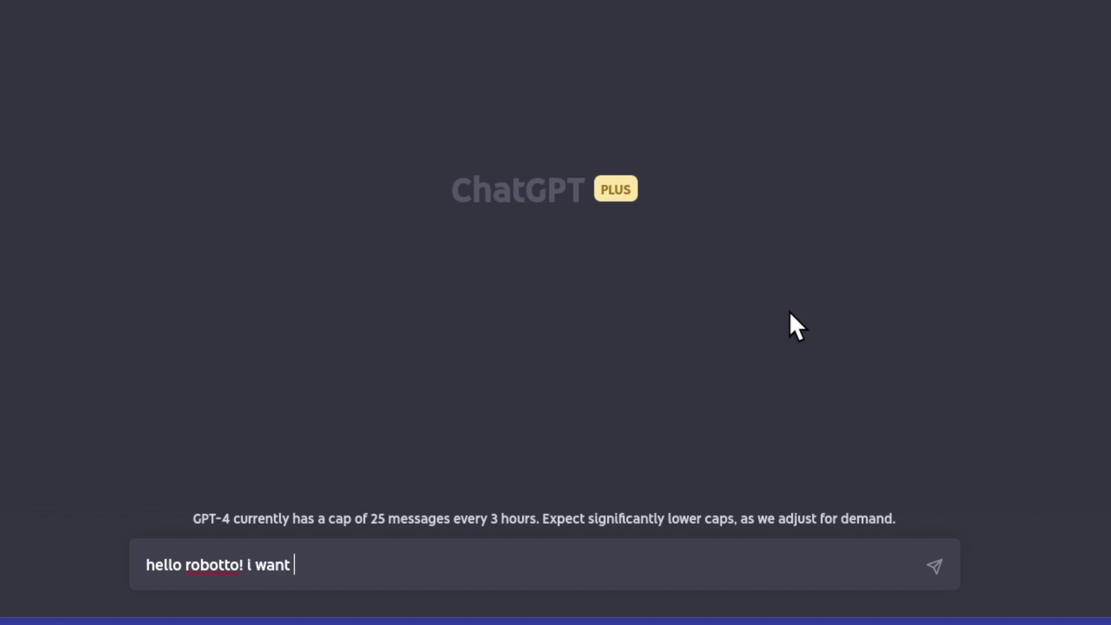
{"action": "type", "text": "a script to"}
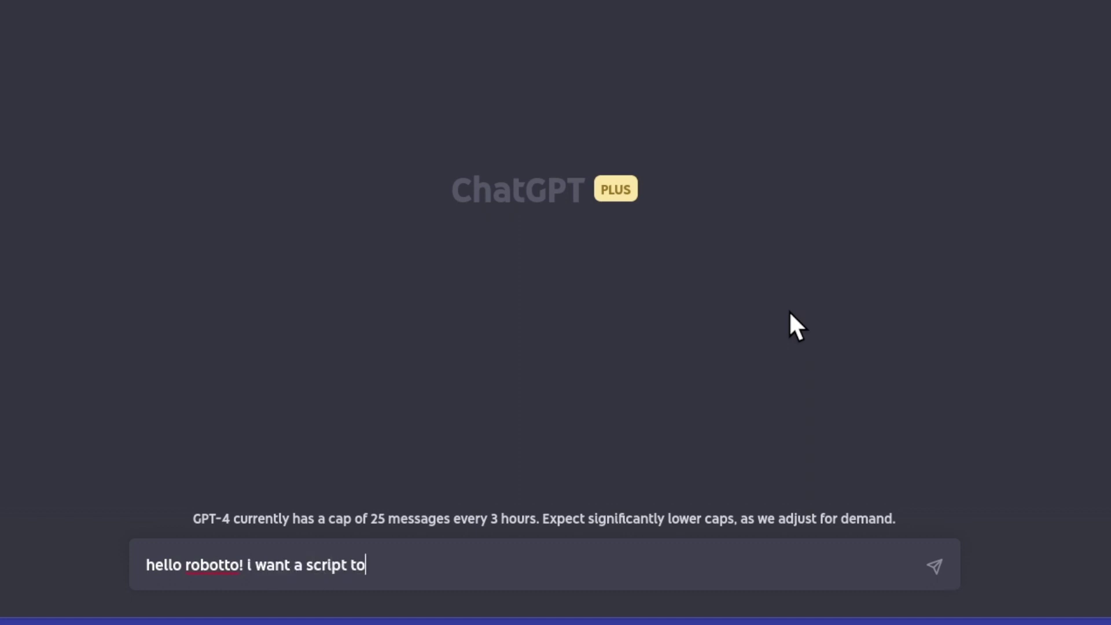
{"action": "type", "text": "Fed"}
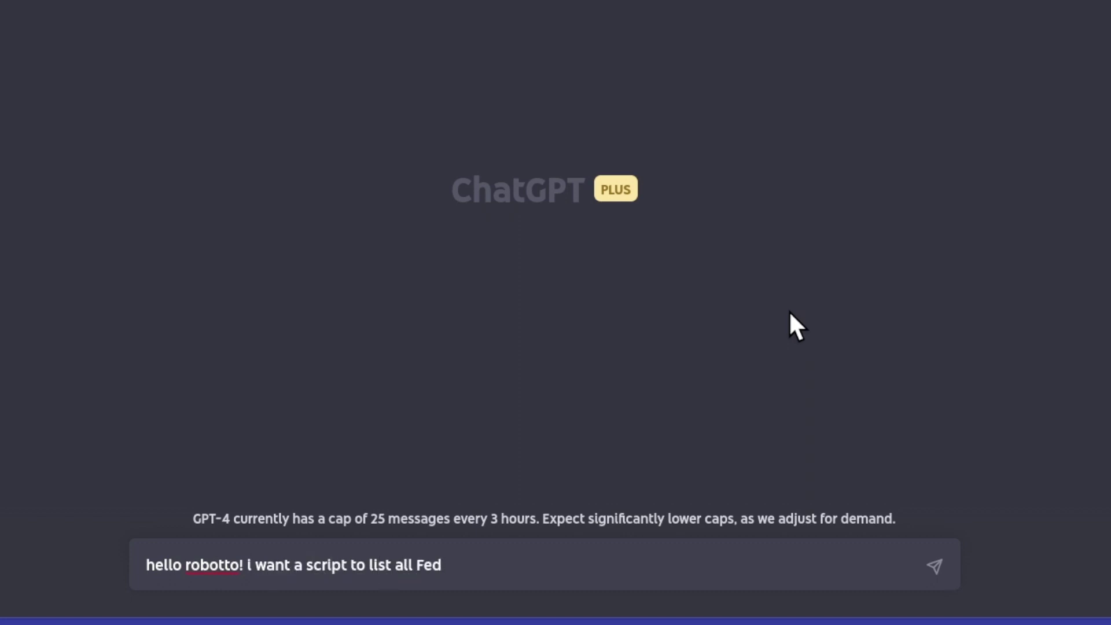
{"action": "type", "text": "insrta"}
{"action": "type", "text": "lled paca"}
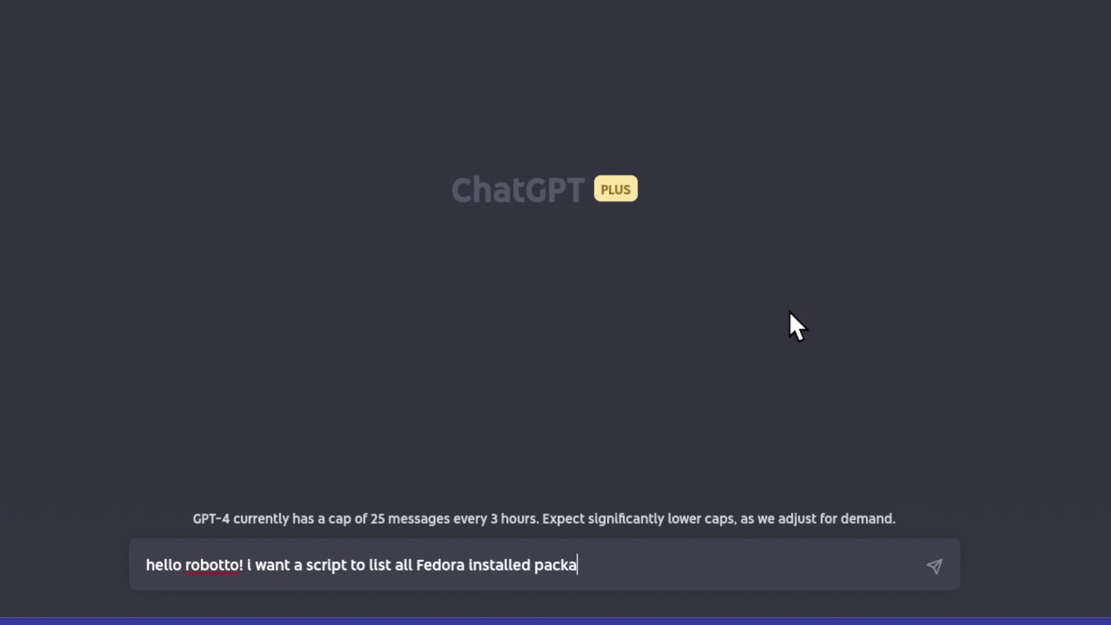
{"action": "type", "text": "ges sorte"}
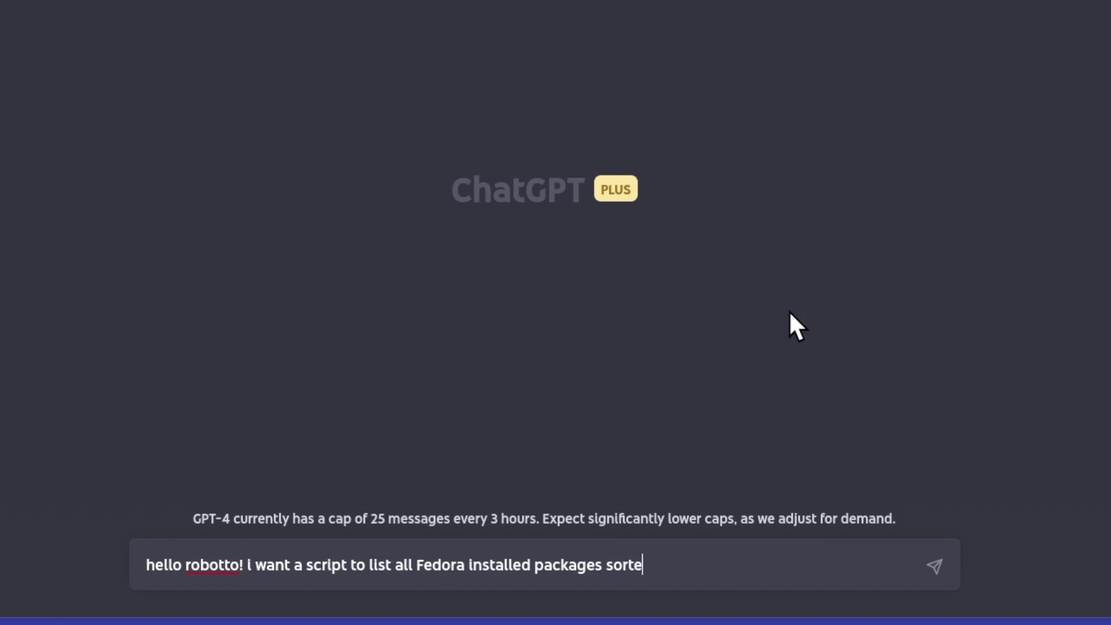
{"action": "type", "text": "d by size, "}
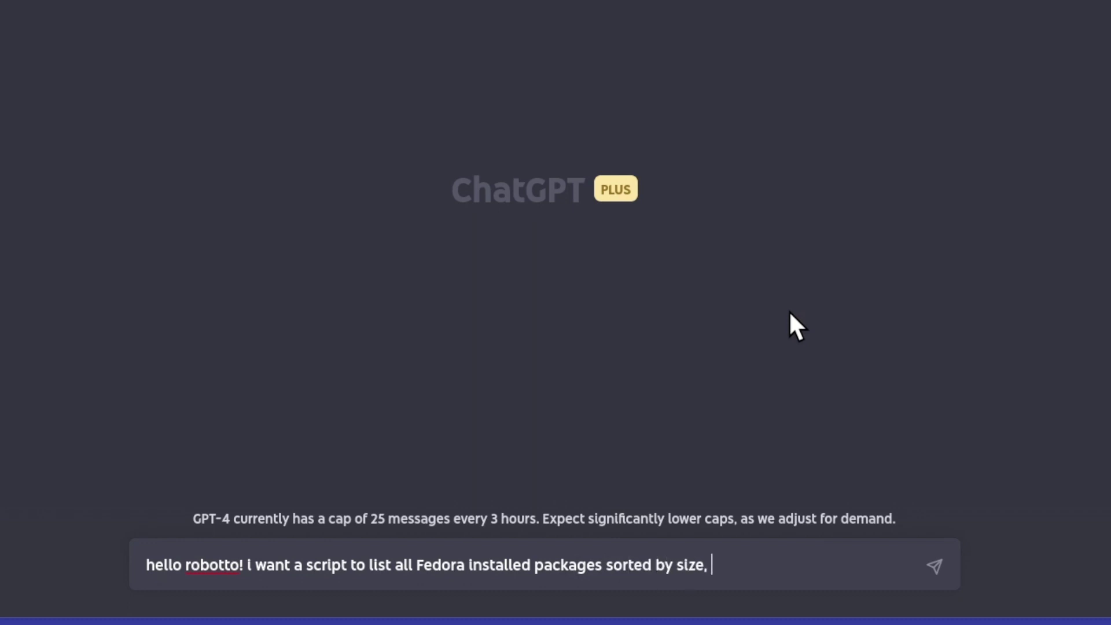
{"action": "type", "text": "and plea"}
{"action": "type", "text": "se use RP"}
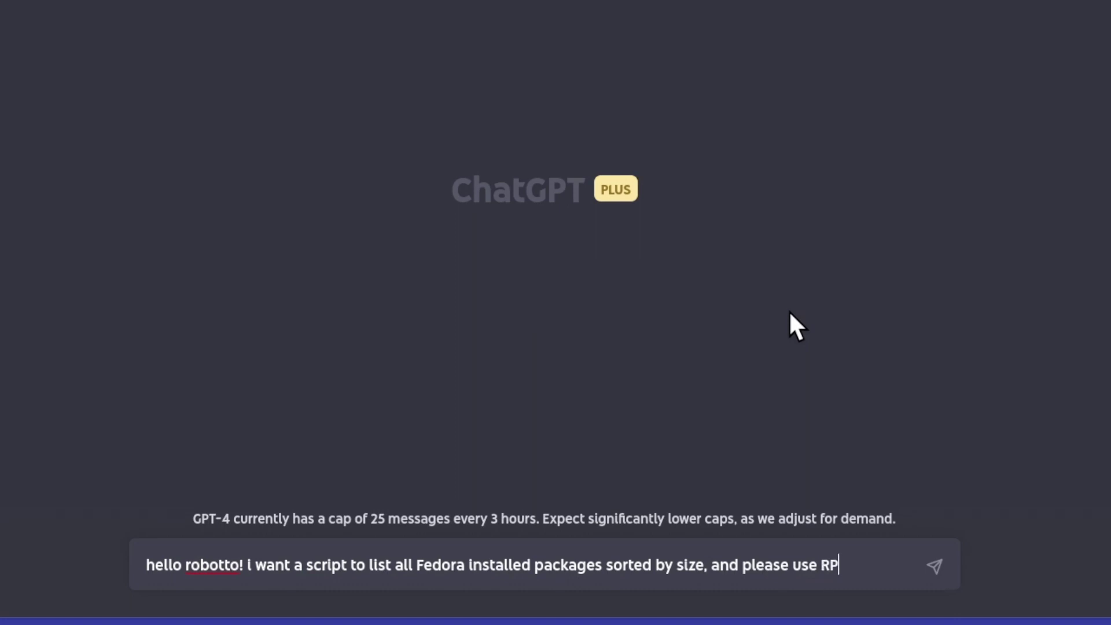
{"action": "type", "text": "M and not sudo!"}
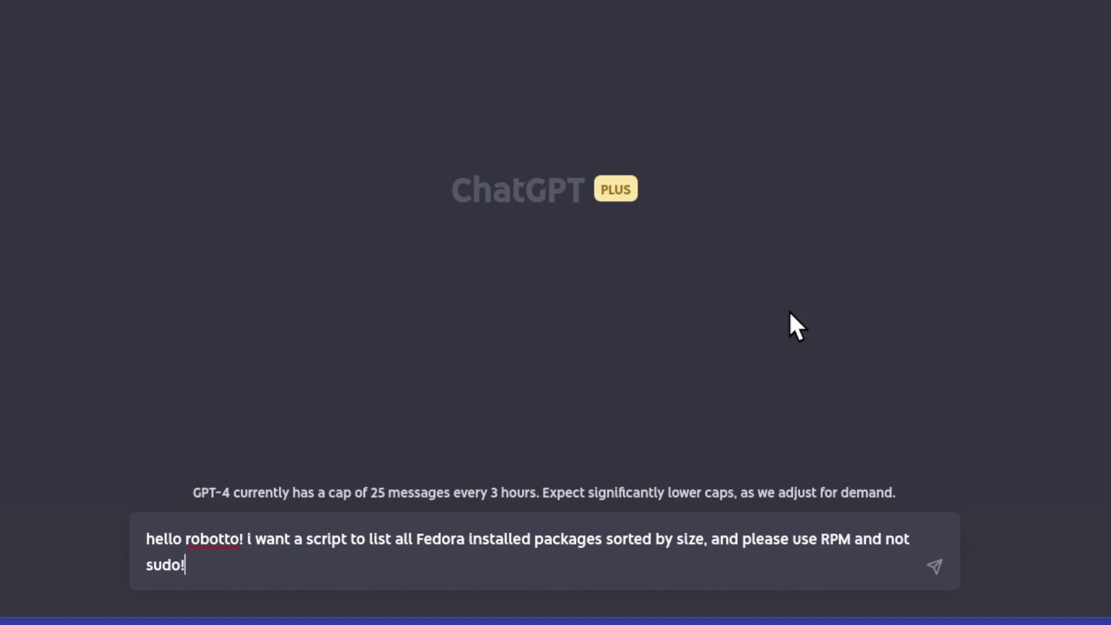
Step: Send GPT-4 the request for an RPM bash script listing Fedora packages by size
{"action": "key", "text": "Return"}
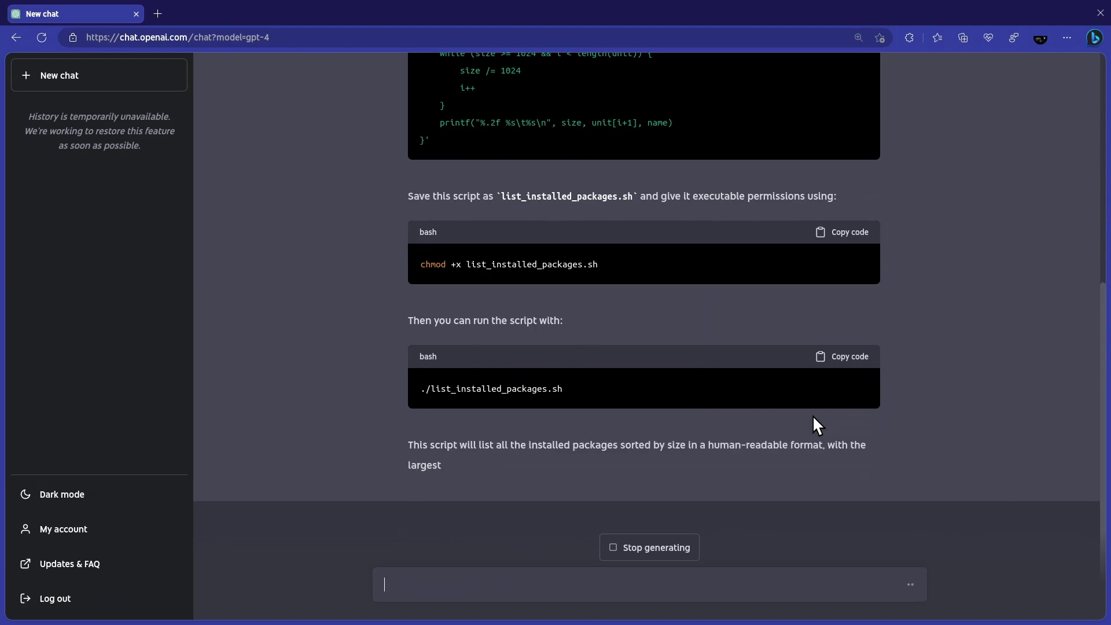
{"action": "scroll", "coordinate": [813, 415], "scroll_direction": "up", "scroll_amount": 5}
Step: Copy GPT-4's script into a new nano file, save it as list.pk, and exit
{"action": "left_click", "coordinate": [853, 246]}
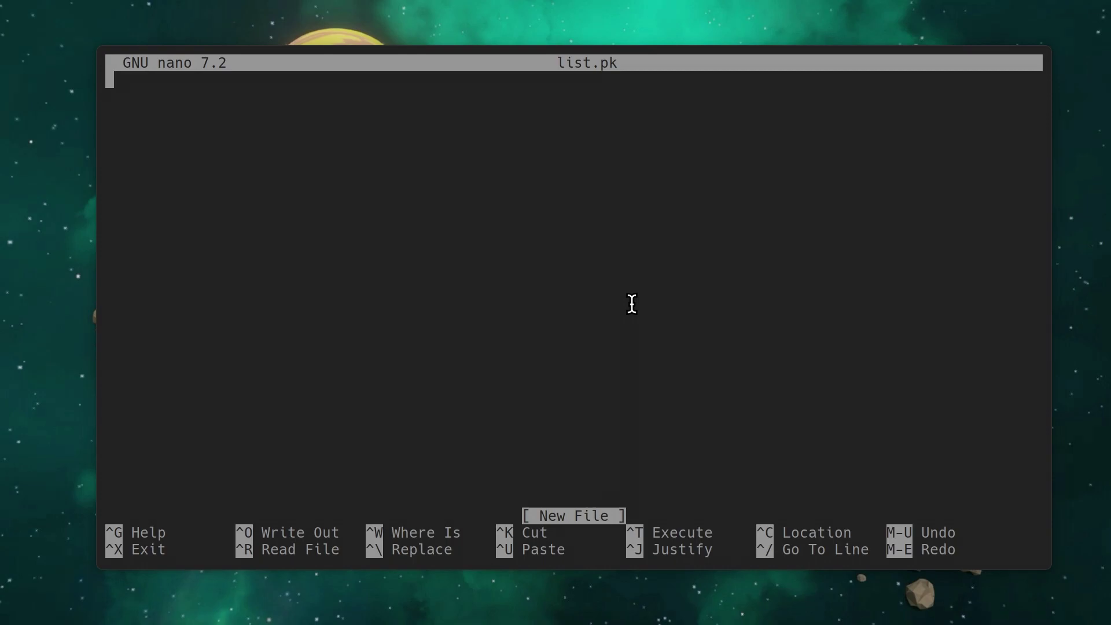
{"action": "key", "text": "ctrl+shift+v"}
{"action": "key", "text": "ctrl+o"}
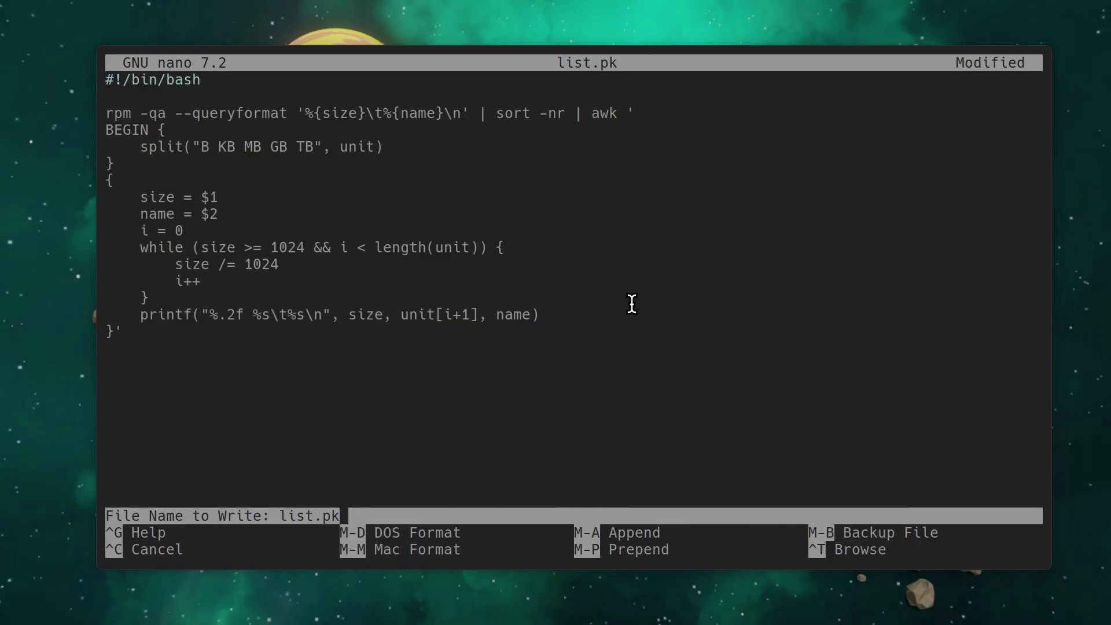
{"action": "key", "text": "Return"}
{"action": "key", "text": "ctrl+x"}
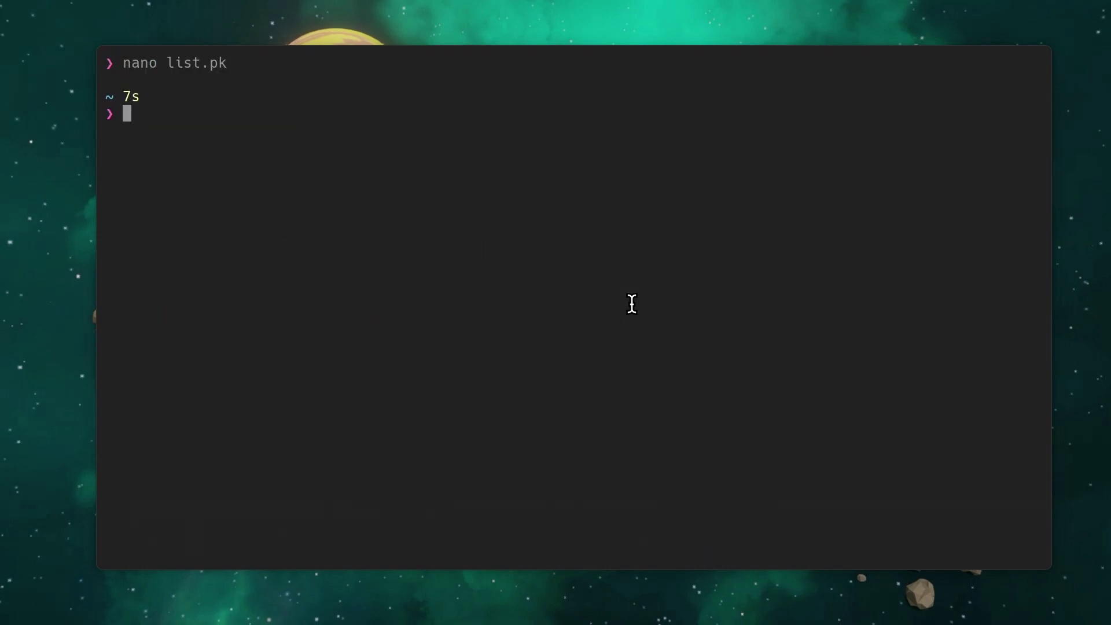
{"action": "type", "text": "chmod "}
{"action": "type", "text": "+x list.pk"}
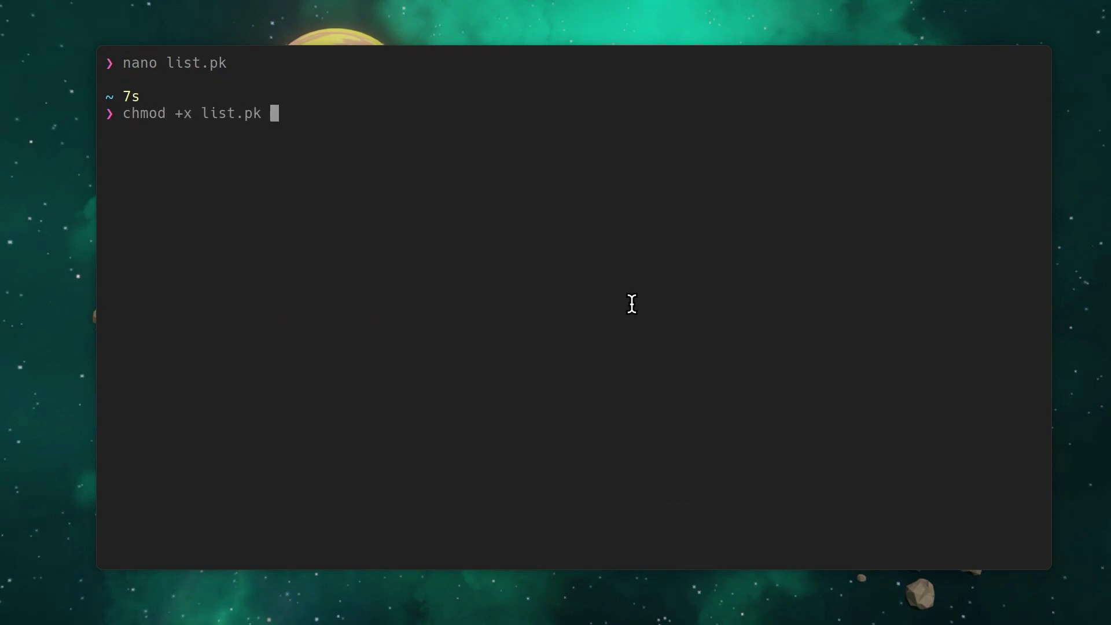
Step: Make list.pk executable with chmod +x, then run ./list.pk to print package sizes
{"action": "key", "text": "Return"}
{"action": "type", "text": "./"}
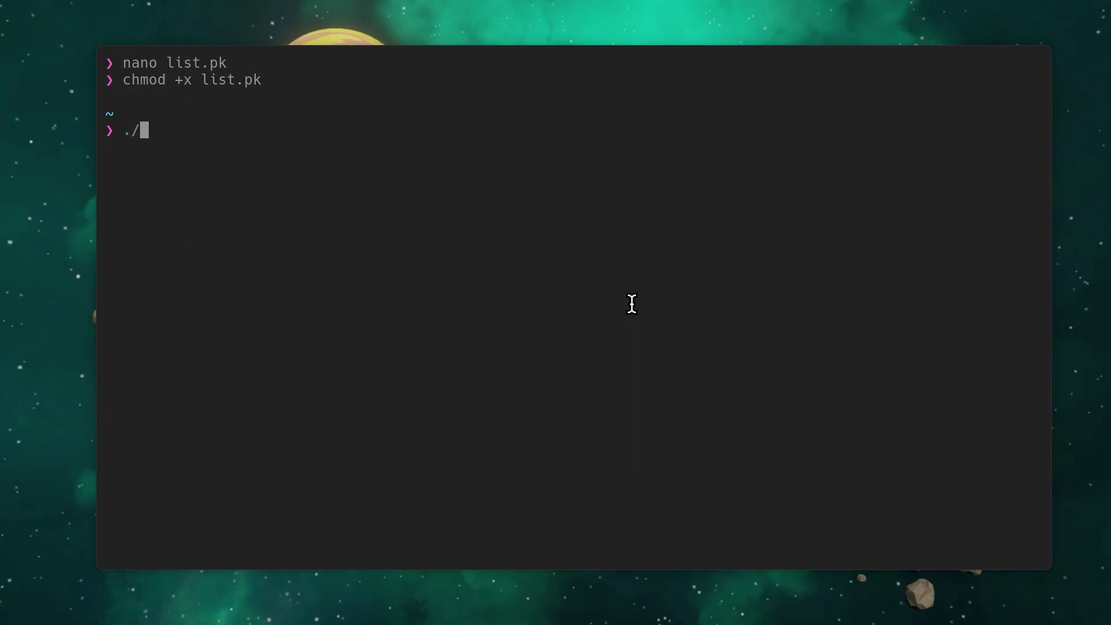
{"action": "type", "text": "list.pk"}
{"action": "key", "text": "Return"}
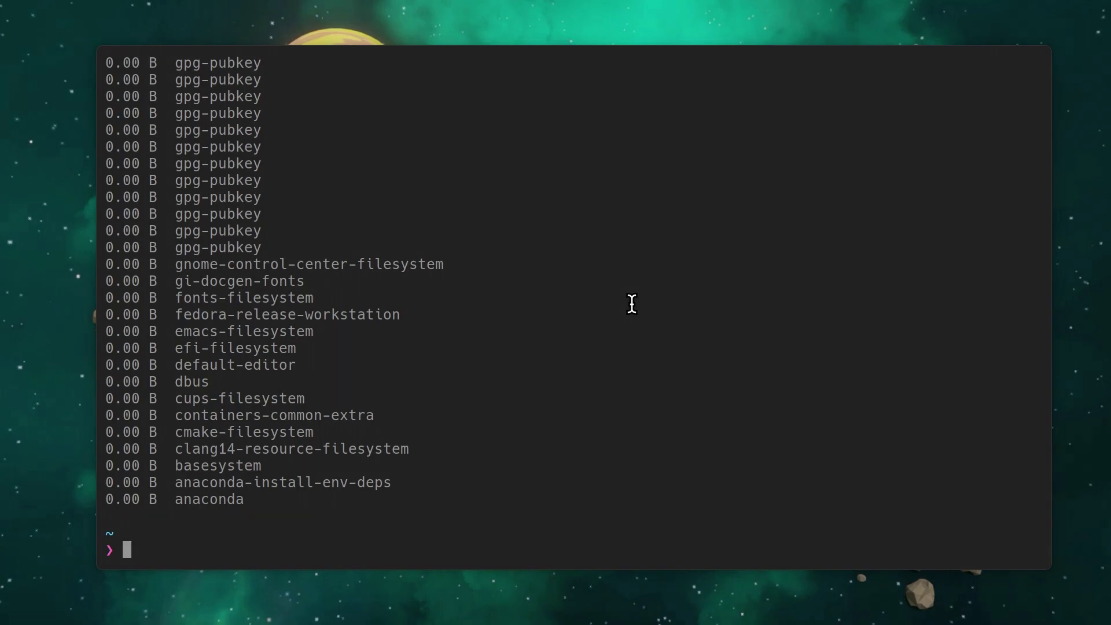
Step: Back in the ChatGPT chat, ask GPT-4 to add paging and colours for large packages
{"action": "key", "text": "alt+Tab"}
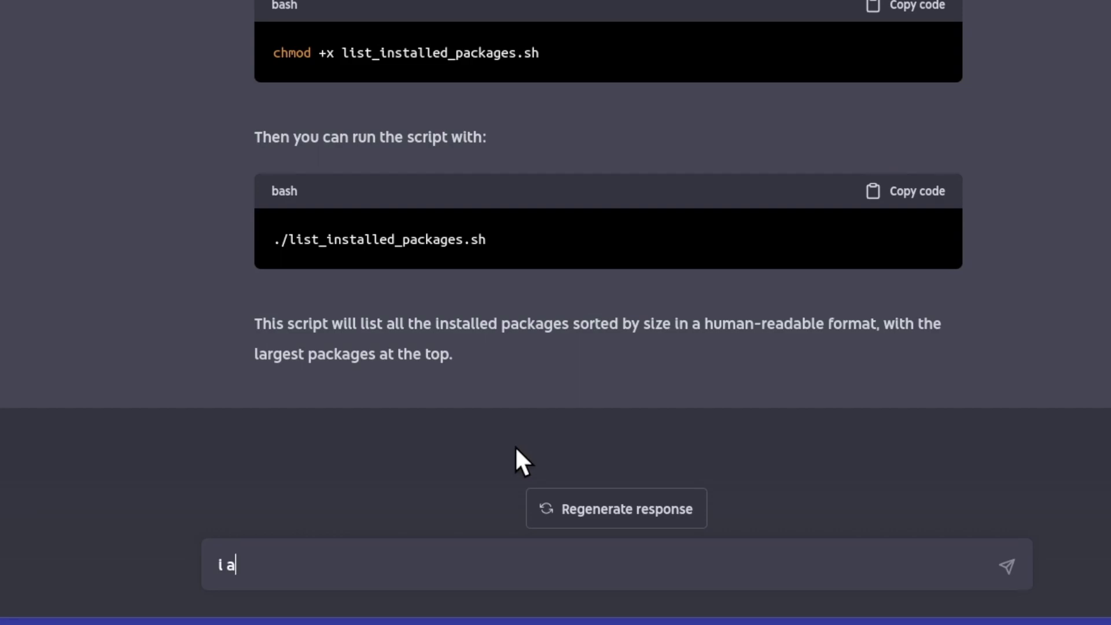
{"action": "type", "text": "lso"}
{"action": "type", "text": " wantpaging,"}
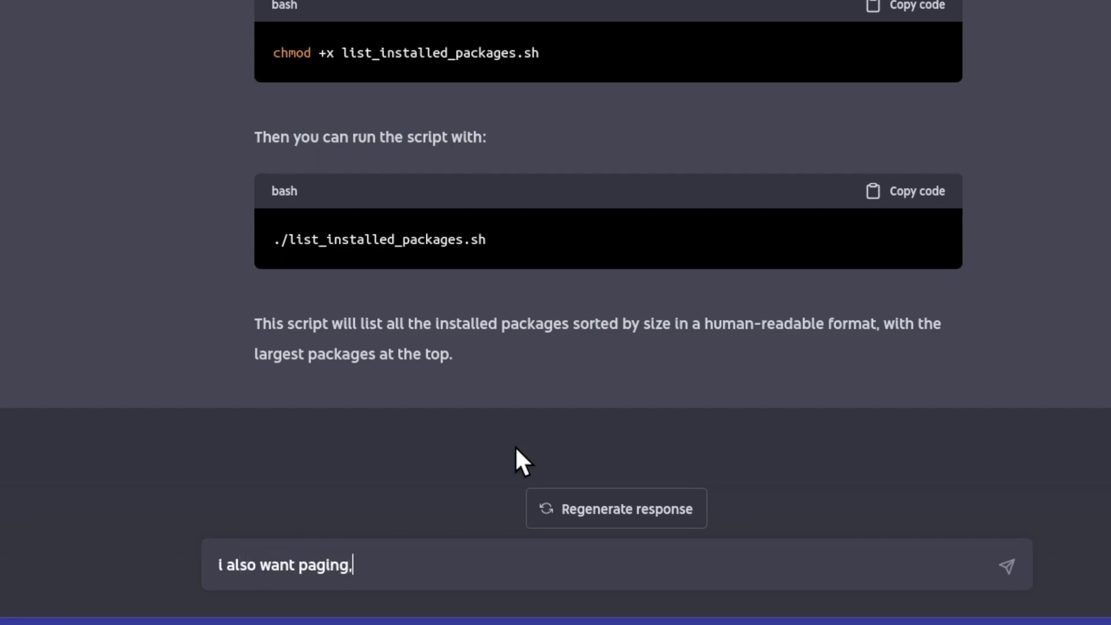
{"action": "type", "text": " and colors for la"}
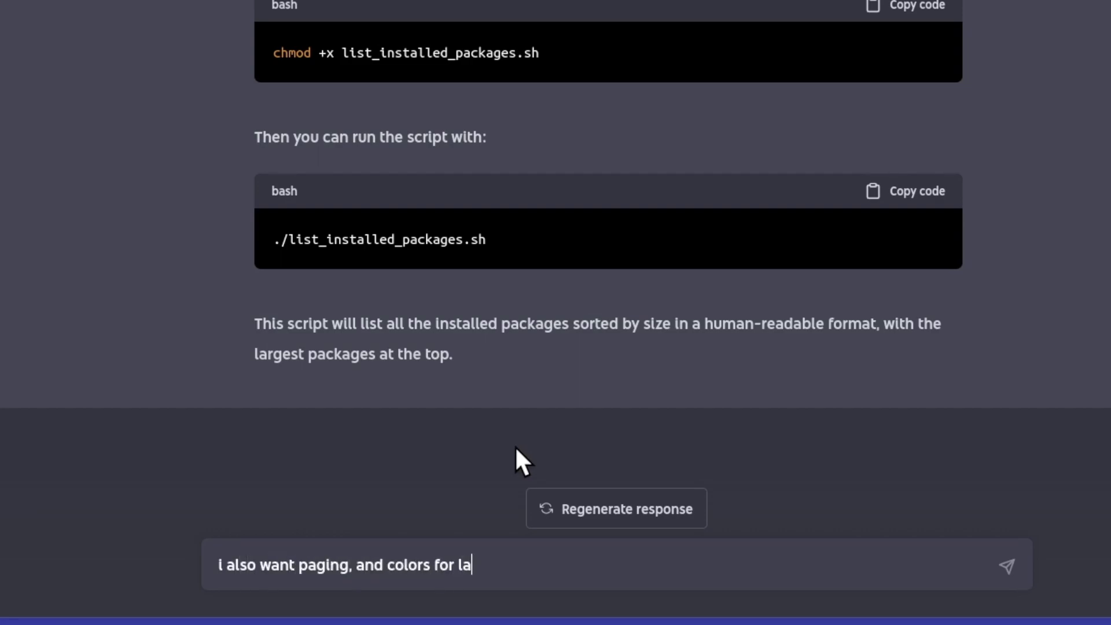
{"action": "type", "text": "rge files!"}
{"action": "key", "text": "Return"}
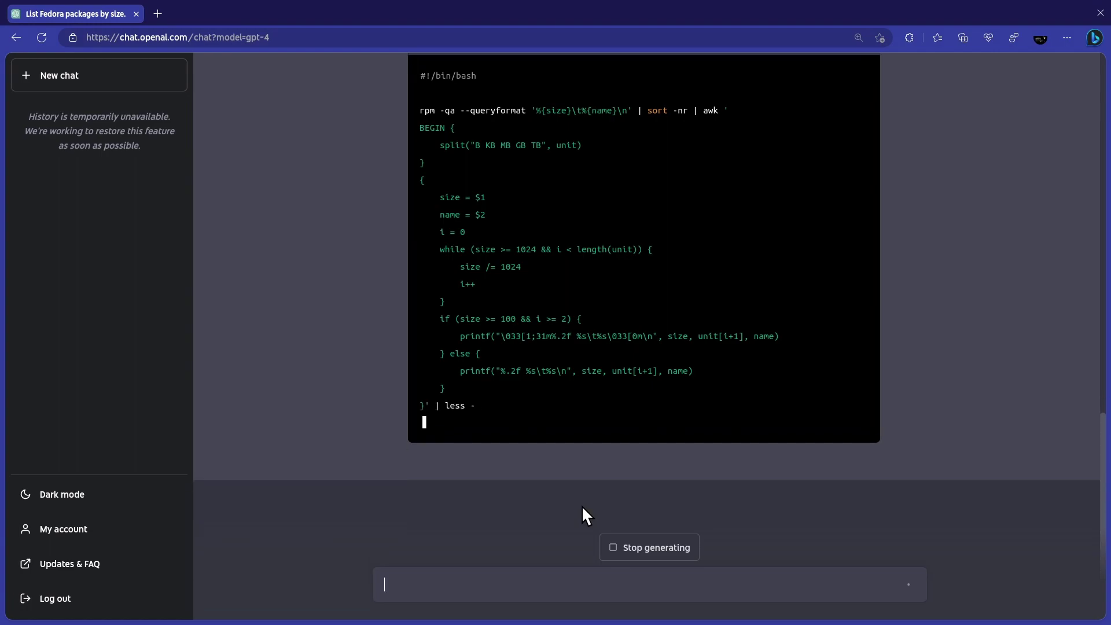
{"action": "scroll", "coordinate": [735, 339], "scroll_direction": "up", "scroll_amount": 2}
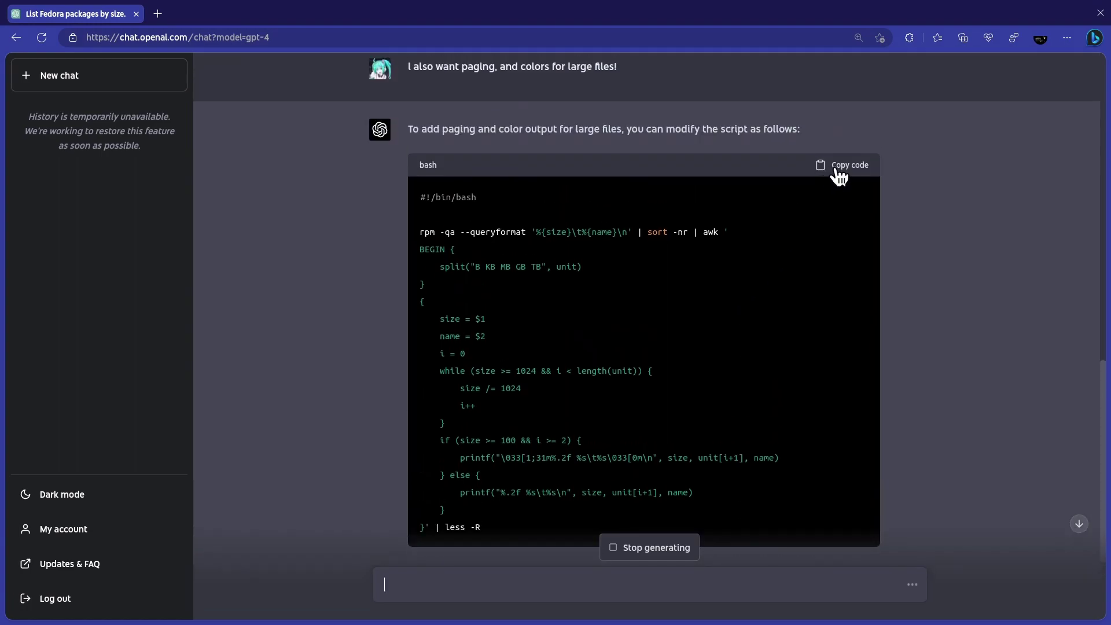
Step: Copy the revised script, open list.pk in nano, and cut out the old script
{"action": "left_click", "coordinate": [839, 169]}
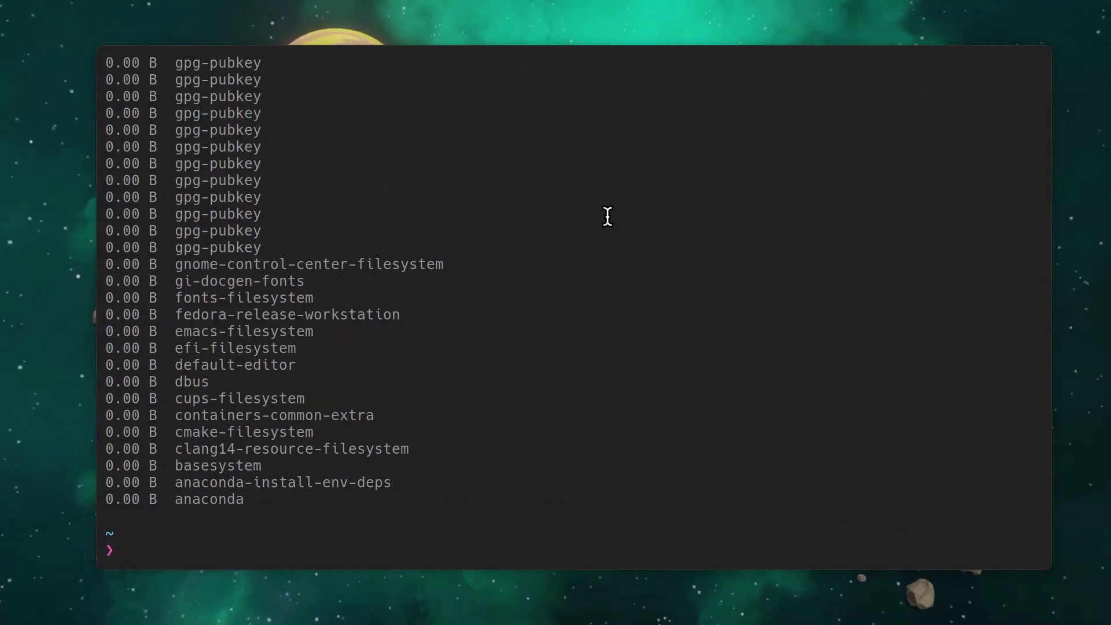
{"action": "type", "text": "nano "}
{"action": "type", "text": "list.pk"}
{"action": "key", "text": "Return"}
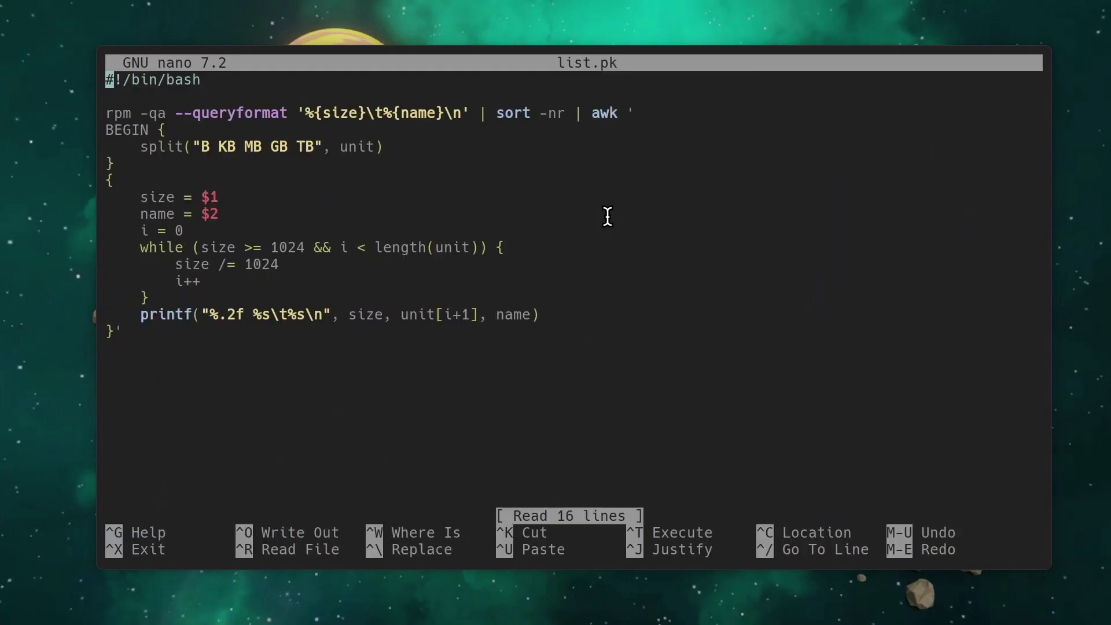
{"action": "key", "text": "shift+Down"}
{"action": "key", "text": "shift+Down"}
{"action": "key", "text": "shift+Down"}
{"action": "key", "text": "shift+Down"}
{"action": "key", "text": "shift+Down"}
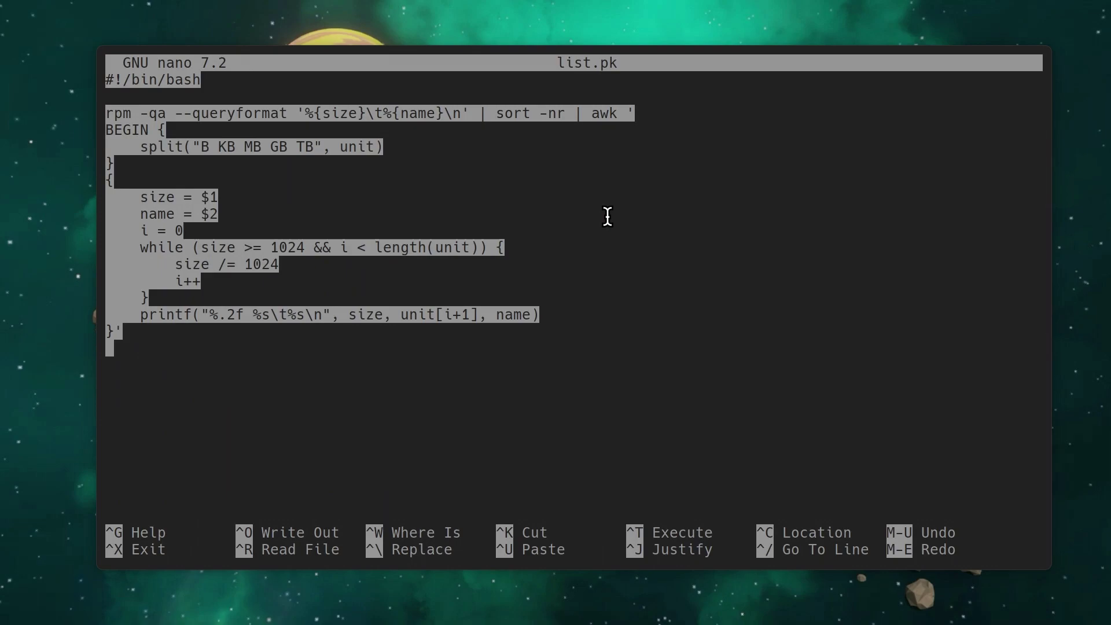
{"action": "key", "text": "ctrl+k"}
Step: Paste the revised script into list.pk, save it, exit nano, and clear the terminal
{"action": "key", "text": "ctrl+o"}
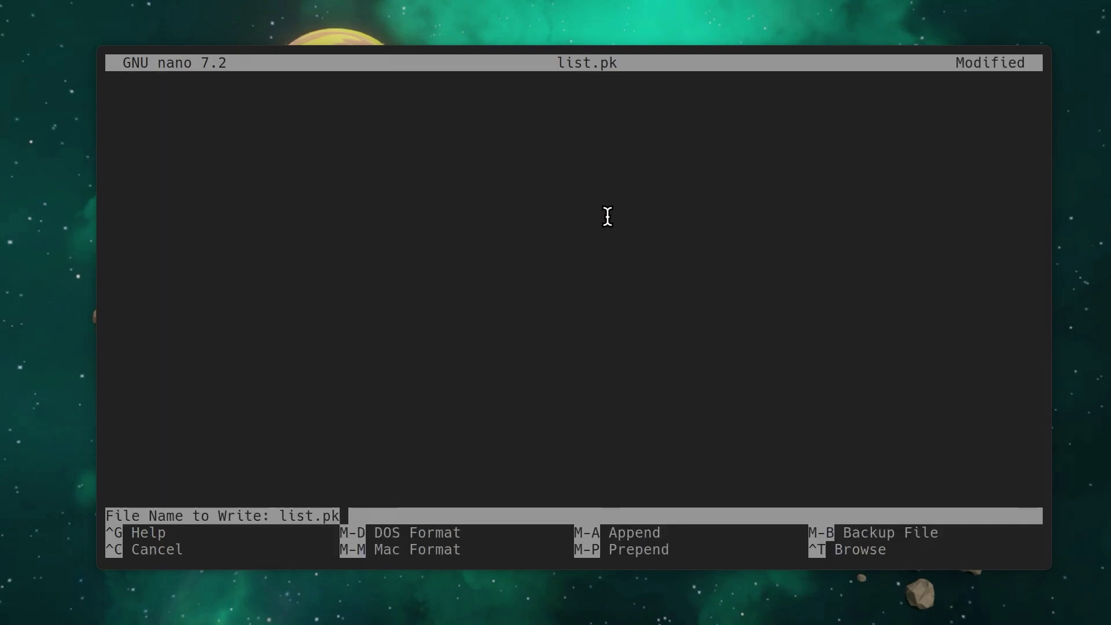
{"action": "key", "text": "ctrl+c"}
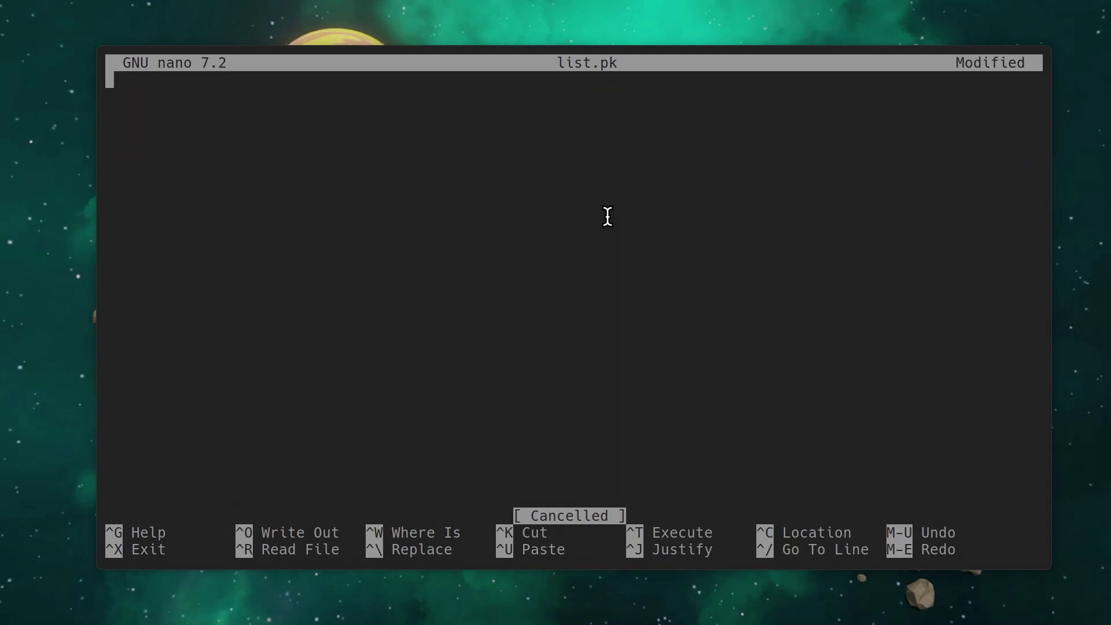
{"action": "key", "text": "ctrl+u"}
{"action": "key", "text": "ctrl+s"}
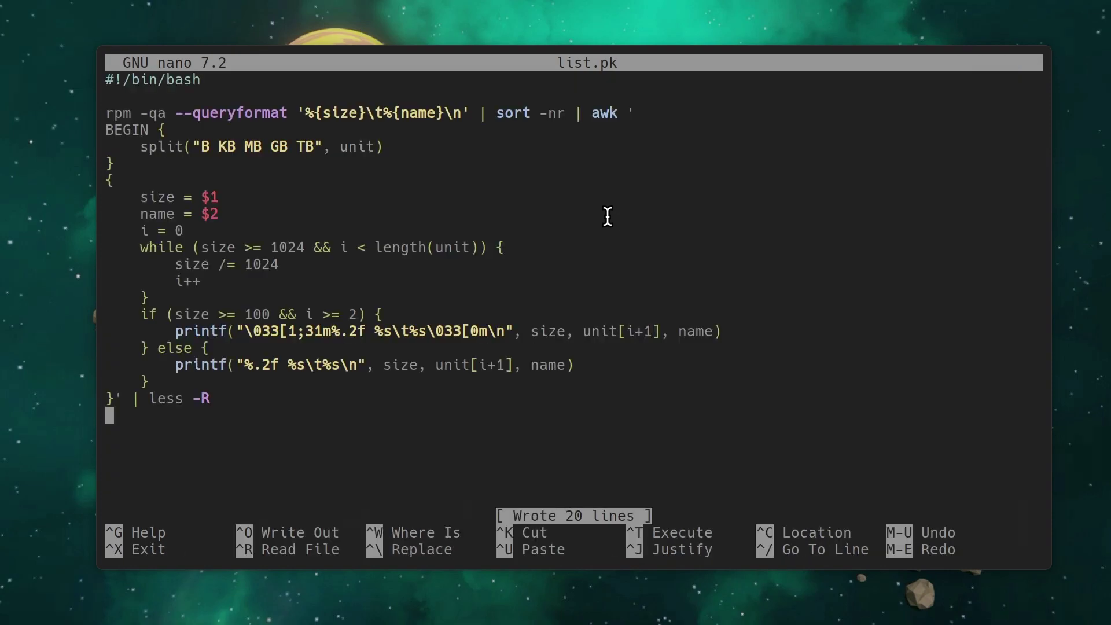
{"action": "key", "text": "ctrl+x"}
{"action": "key", "text": "ctrl+l"}
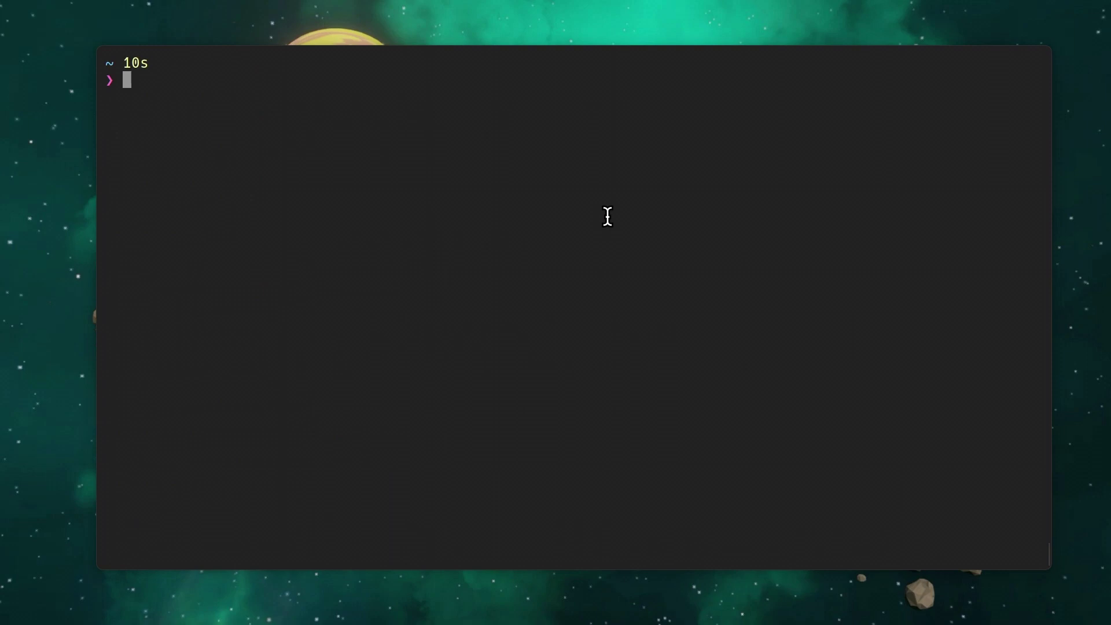
{"action": "type", "text": "./list.pk"}
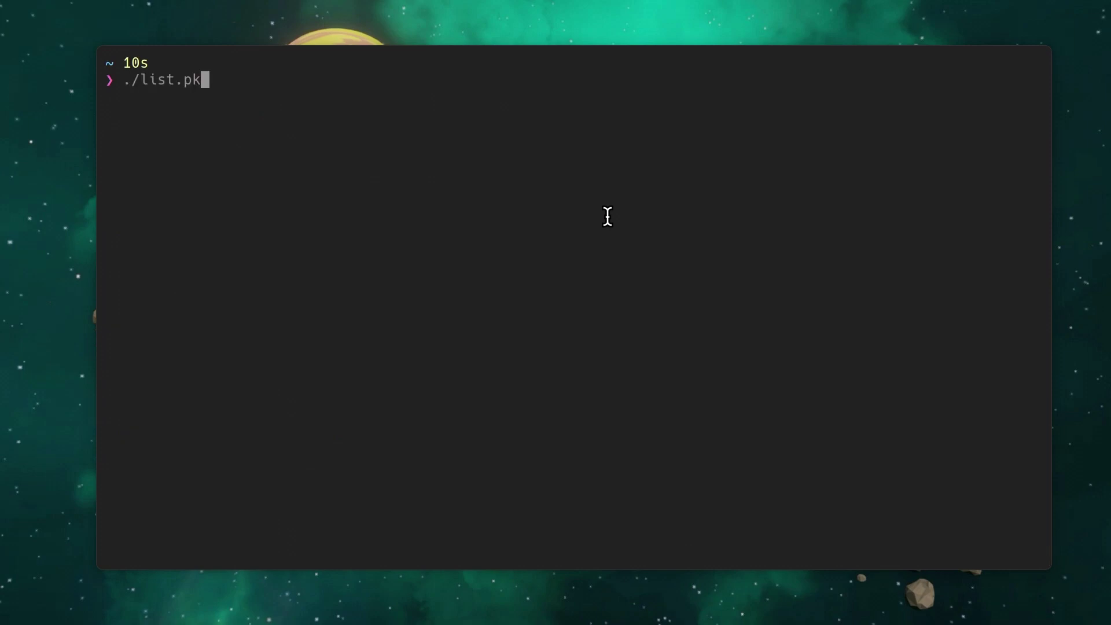
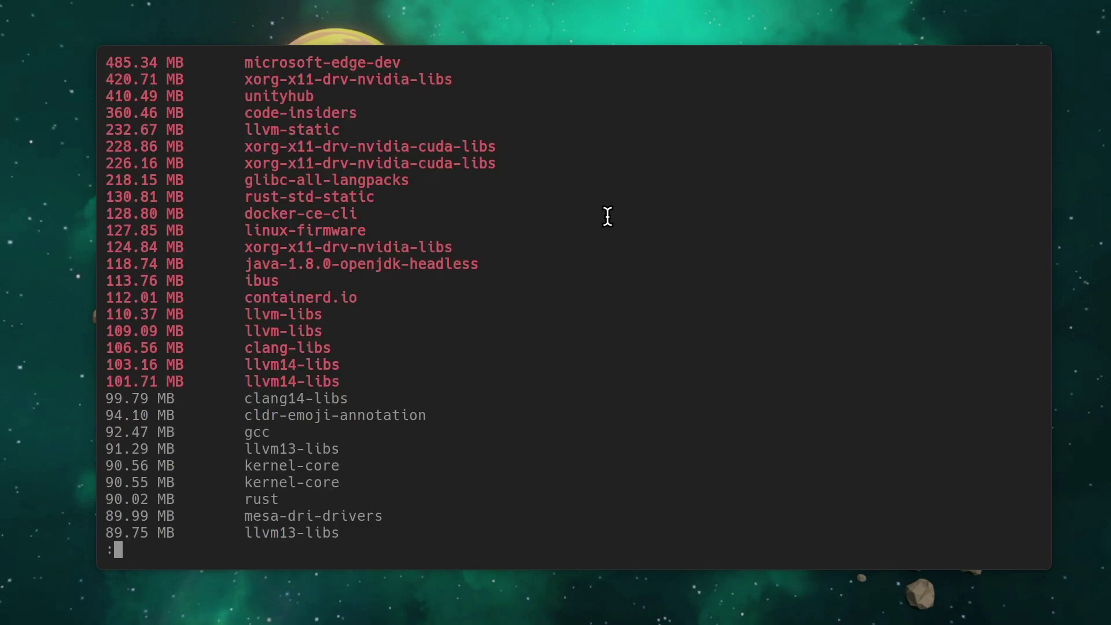
Step: Scroll down three lines and back up two through the colored package-size list in less
{"action": "key", "text": "Down"}
{"action": "key", "text": "Down"}
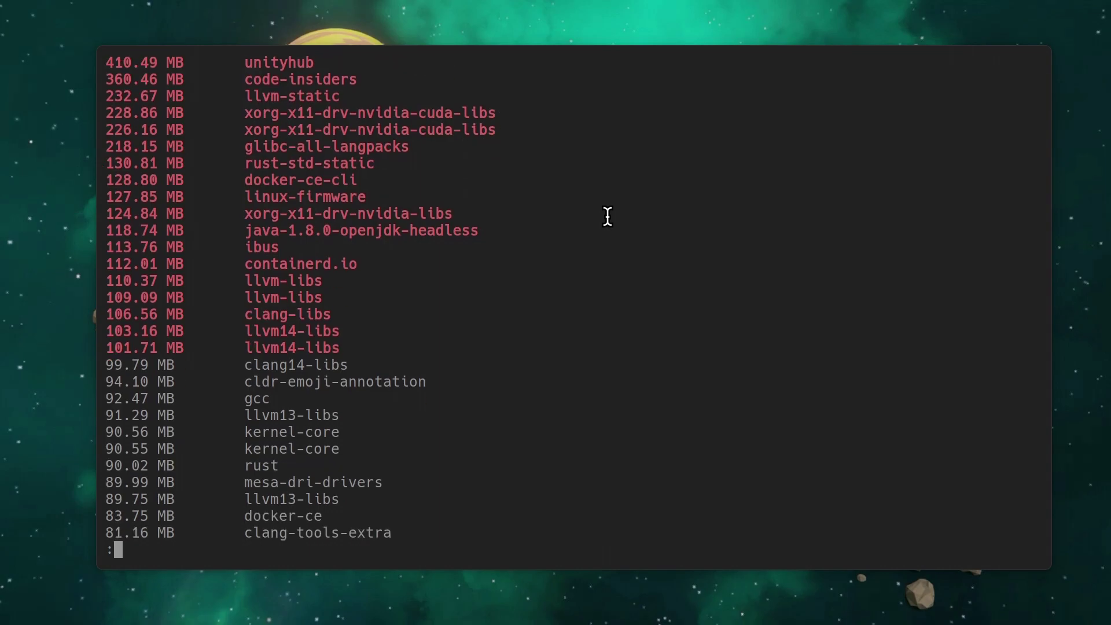
{"action": "key", "text": "Down"}
{"action": "key", "text": "Down"}
{"action": "key", "text": "Down"}
{"action": "key", "text": "Down"}
{"action": "key", "text": "Down"}
{"action": "key", "text": "Down"}
{"action": "key", "text": "Up"}
{"action": "key", "text": "Up"}
{"action": "key", "text": "Up"}
{"action": "key", "text": "Up"}
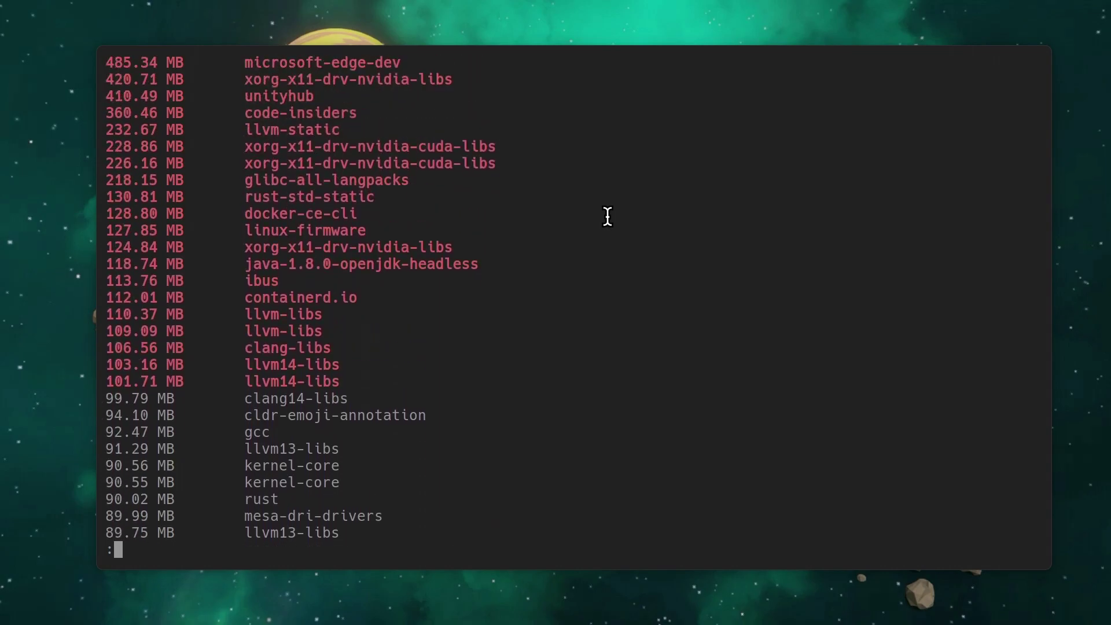
{"action": "key", "text": "Down"}
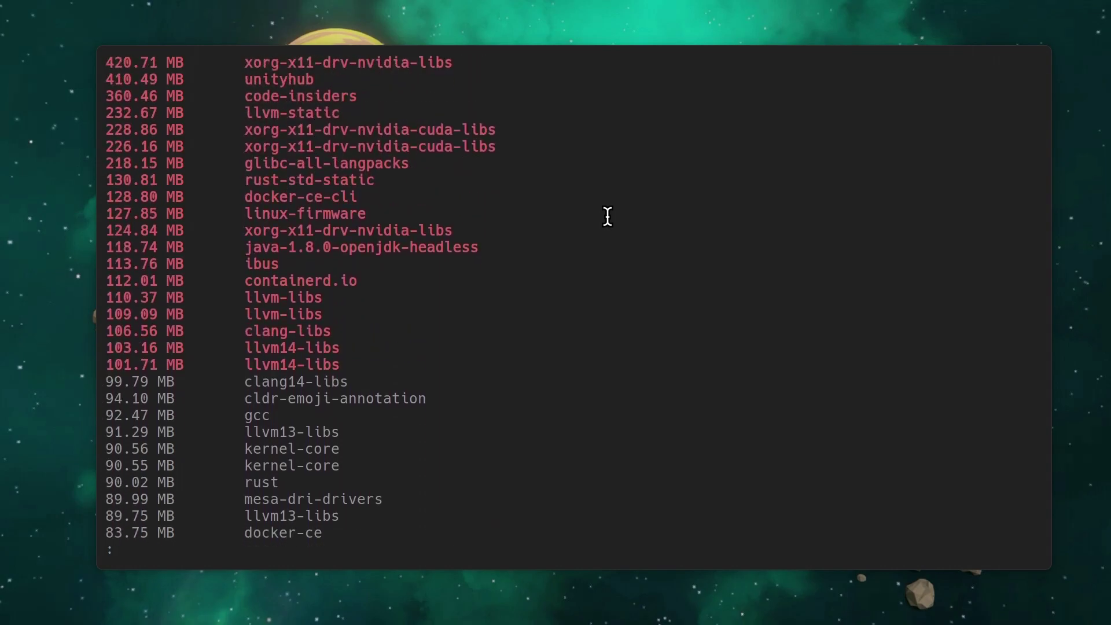
{"action": "key", "text": "Up"}
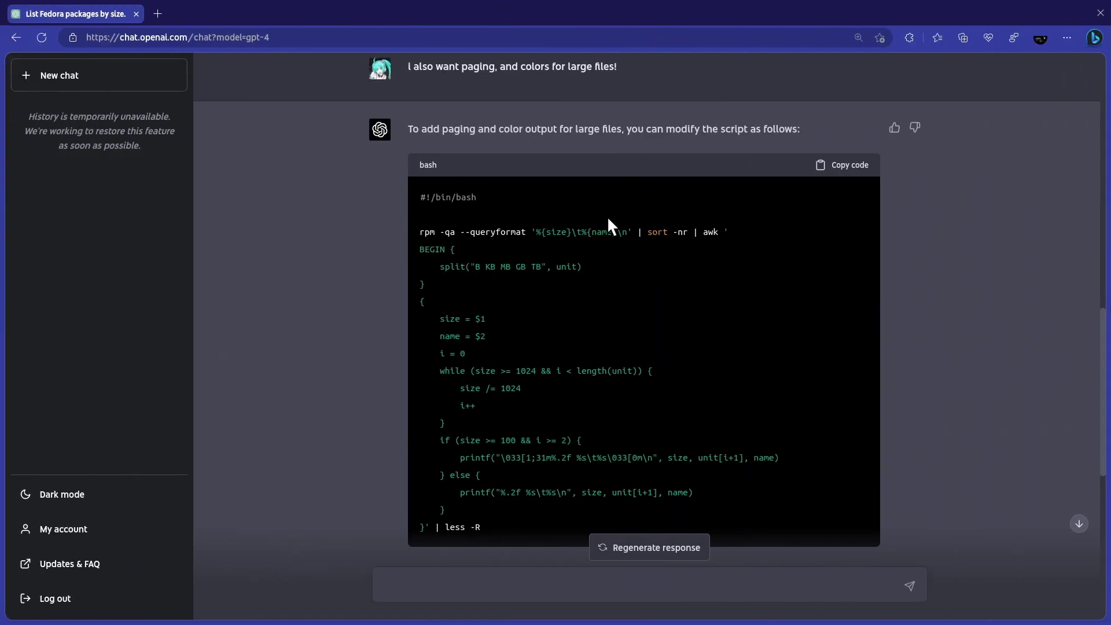
Step: Send 'OKAY!!! now do the same for a GTK4 and Rust app!!!' to ChatGPT
{"action": "left_click", "coordinate": [720, 582]}
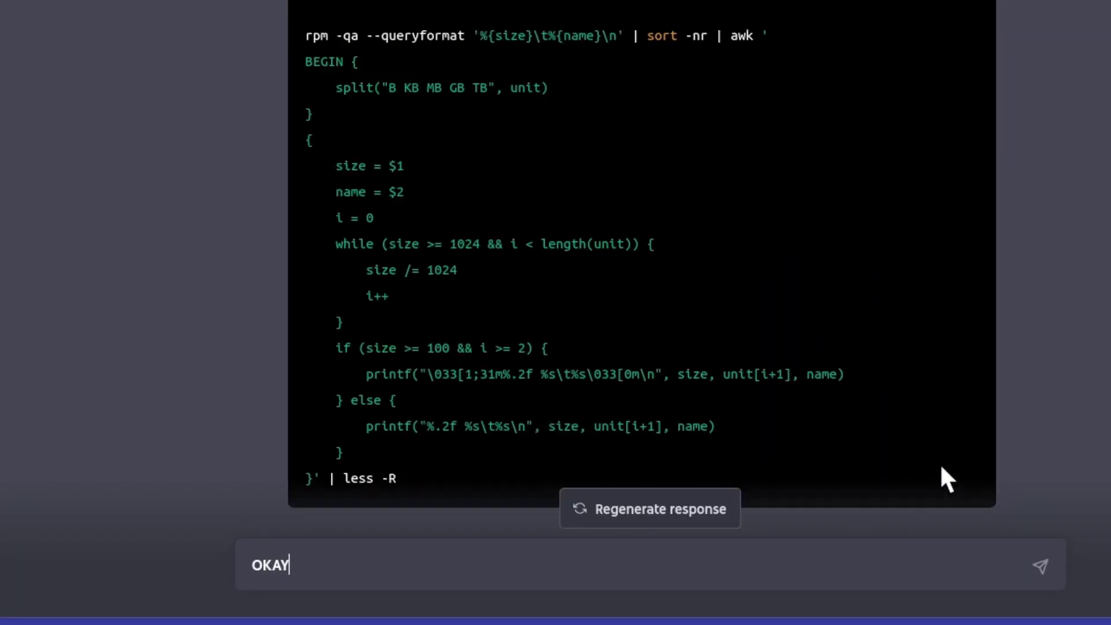
{"action": "type", "text": "!!! n"}
{"action": "type", "text": "ow do the"}
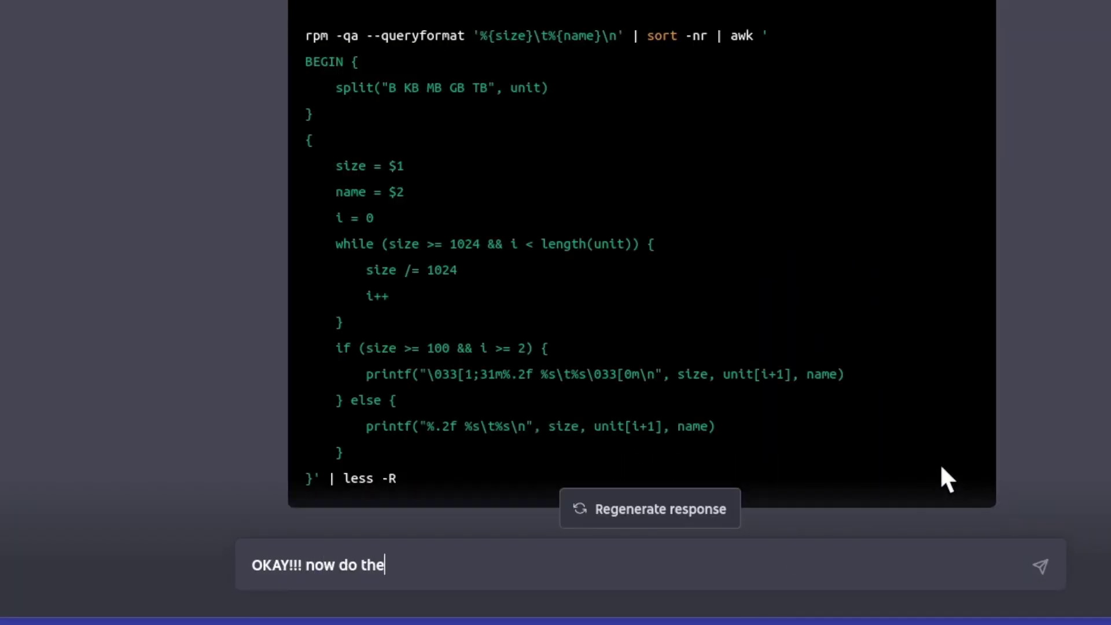
{"action": "type", "text": " same for "}
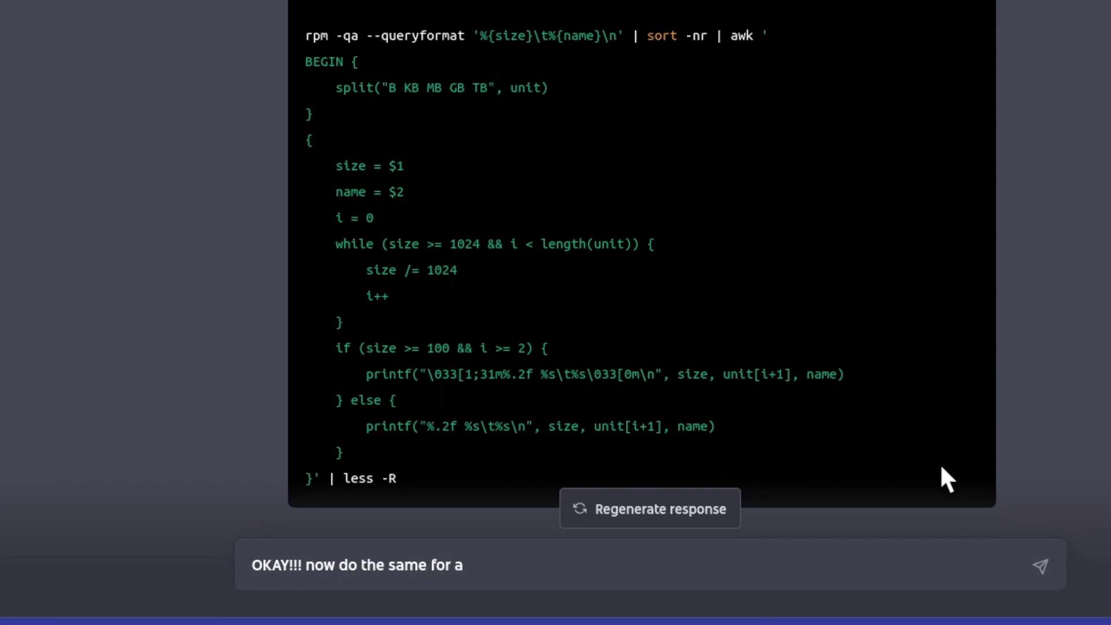
{"action": "type", "text": "a GTK4 and Rust a"}
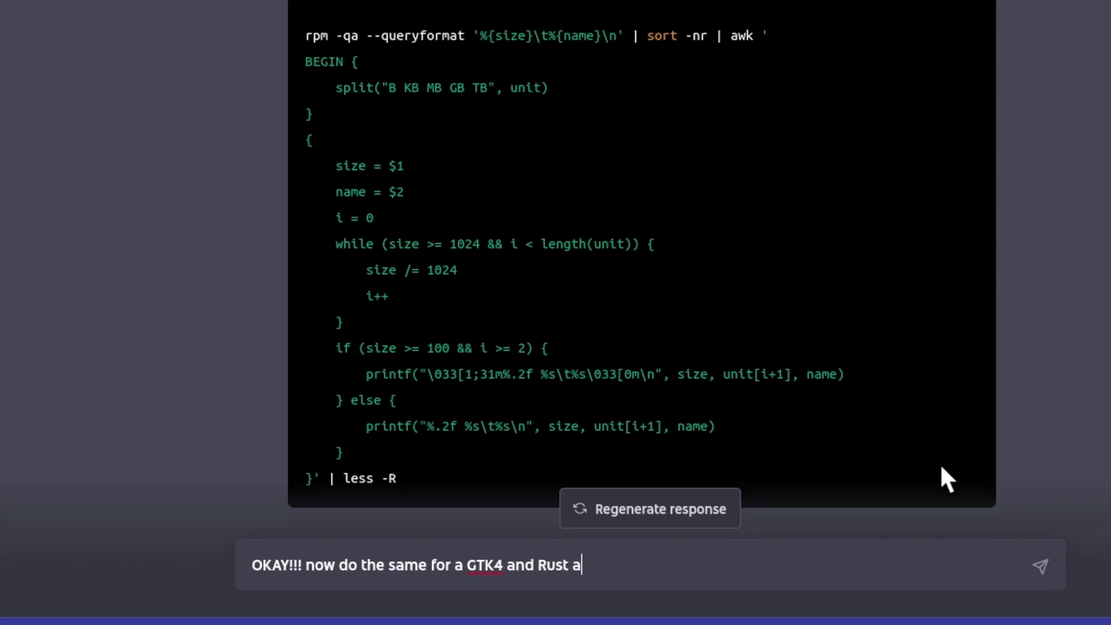
{"action": "type", "text": "pp!!!!!"}
{"action": "key", "text": "Return"}
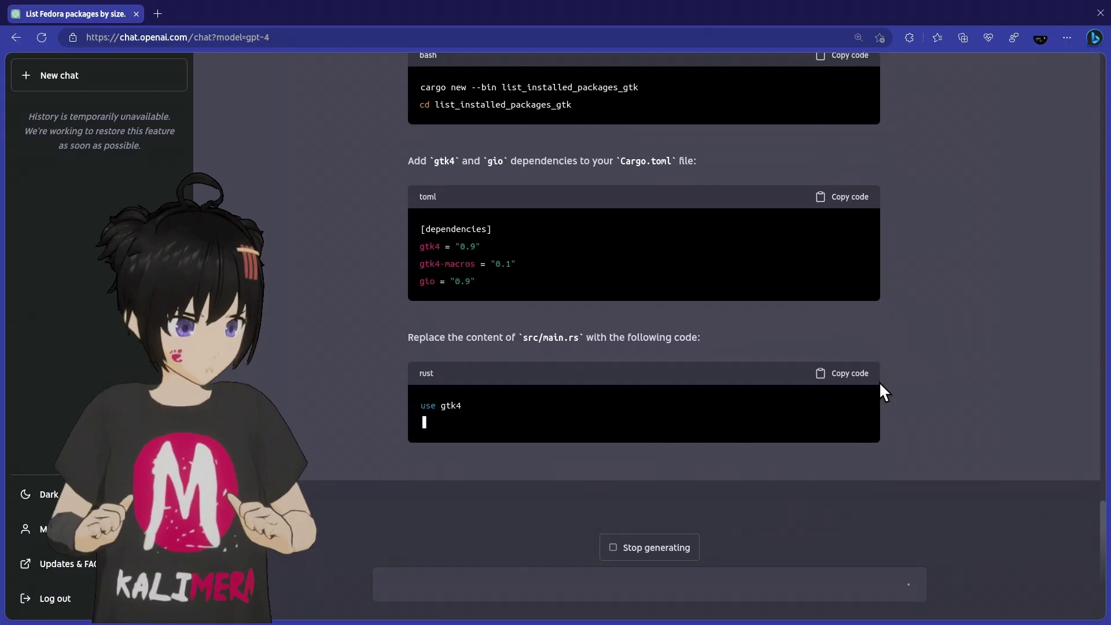